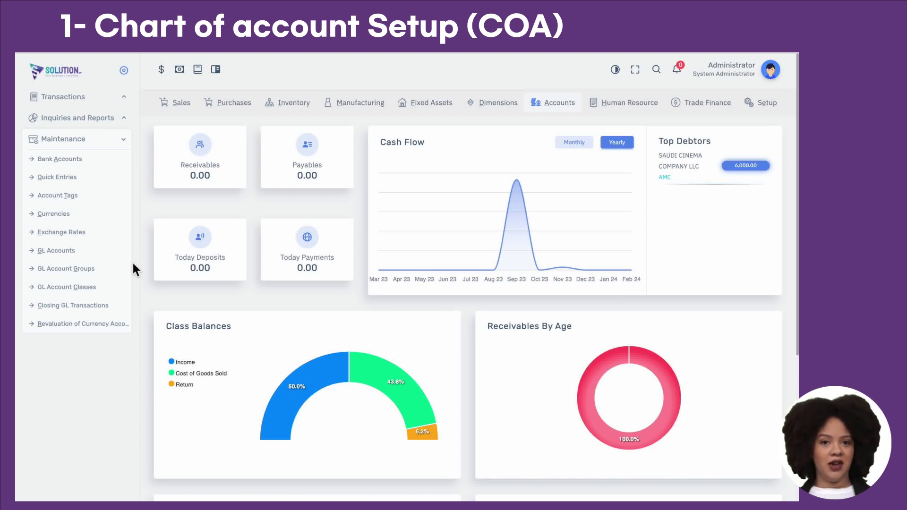
# Open the GL Account Groups list and review the group names, parent groups and classes
pyautogui.click(108, 277)
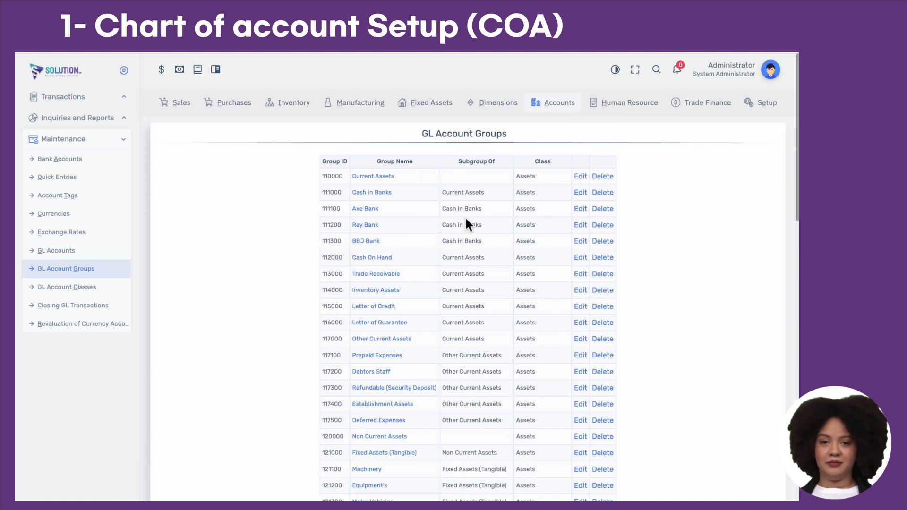
pyautogui.doubleClick(529, 181)
pyautogui.click(483, 180)
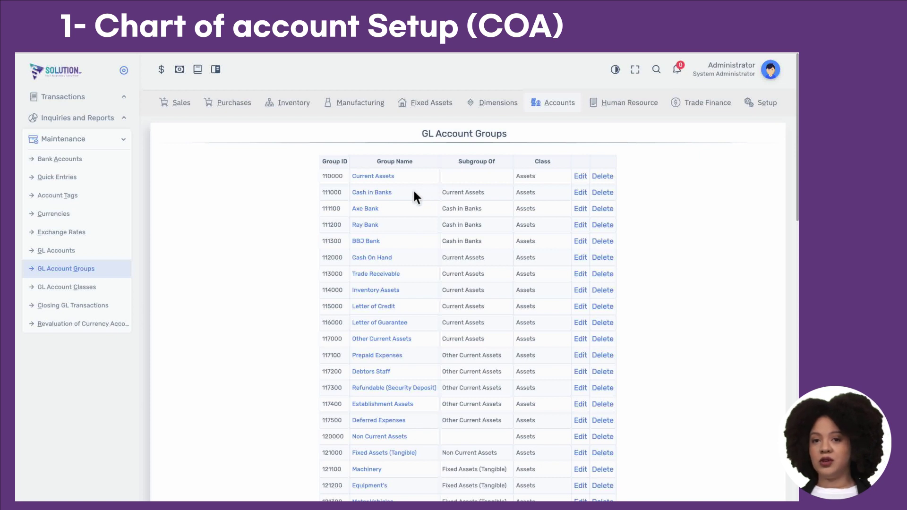
pyautogui.moveTo(356, 192); pyautogui.dragTo(440, 190)
pyautogui.click(441, 191)
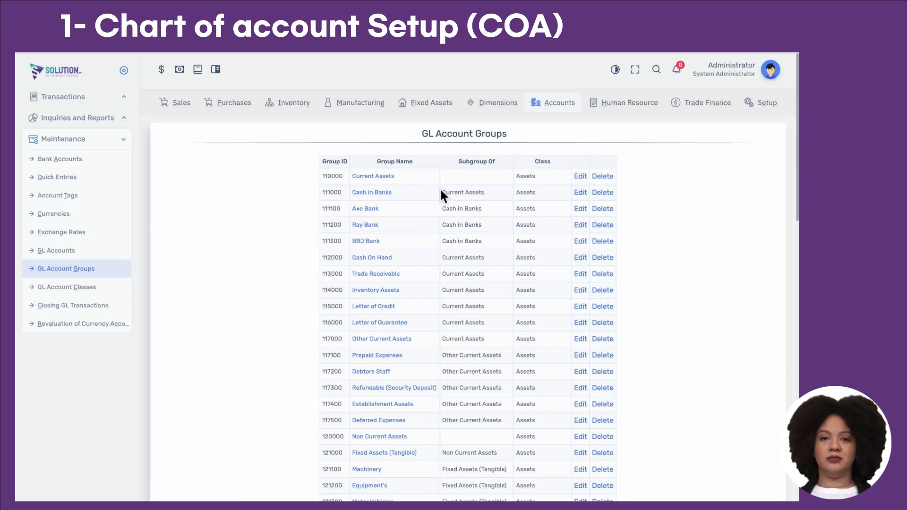
# Open the GL Accounts form for a new account and examine its account code, account name and account group options
pyautogui.click(88, 251)
pyautogui.tripleClick(376, 201)
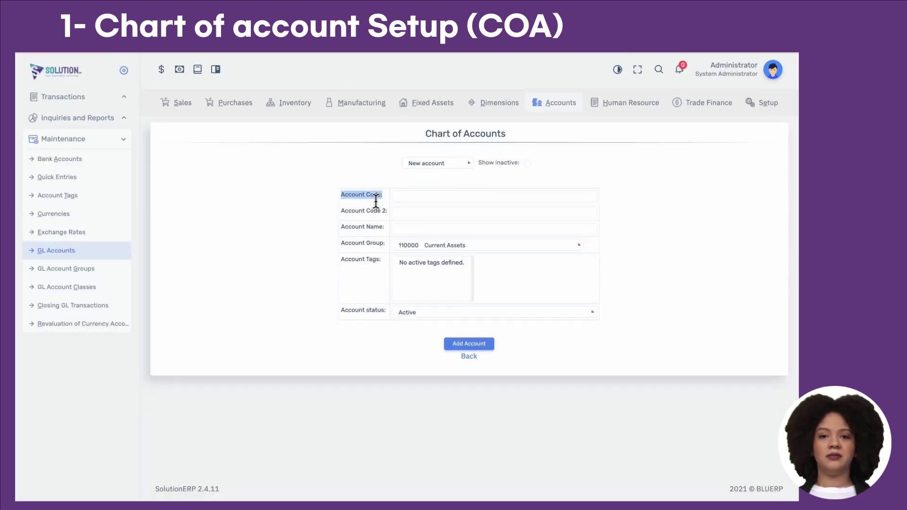
pyautogui.click(413, 200)
pyautogui.click(367, 201)
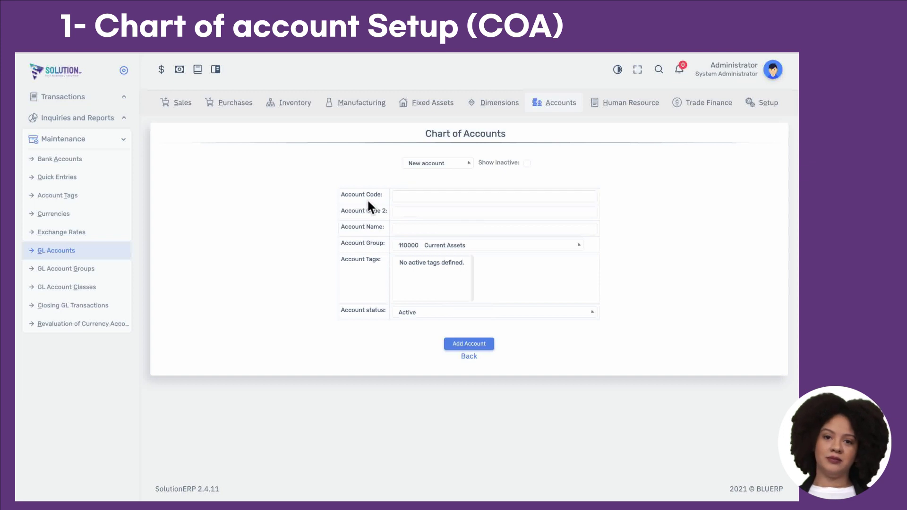
pyautogui.tripleClick(370, 225)
pyautogui.click(383, 234)
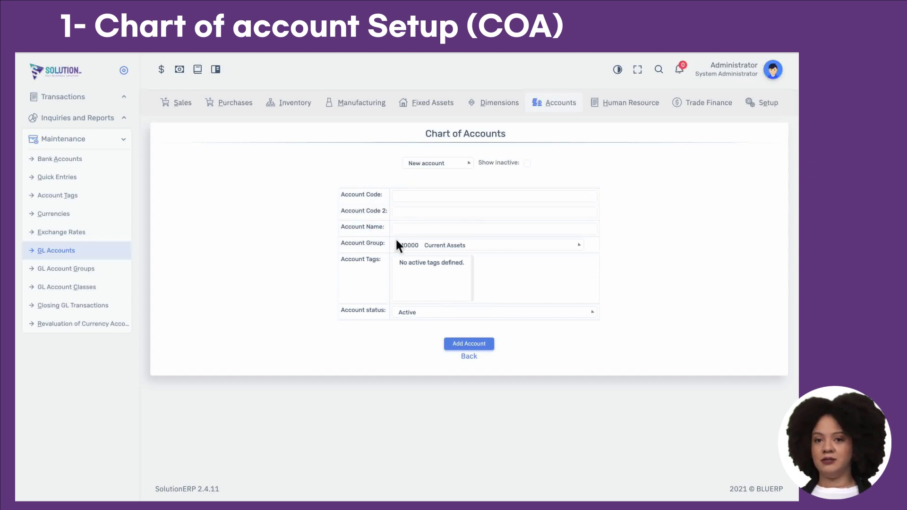
pyautogui.click(427, 249)
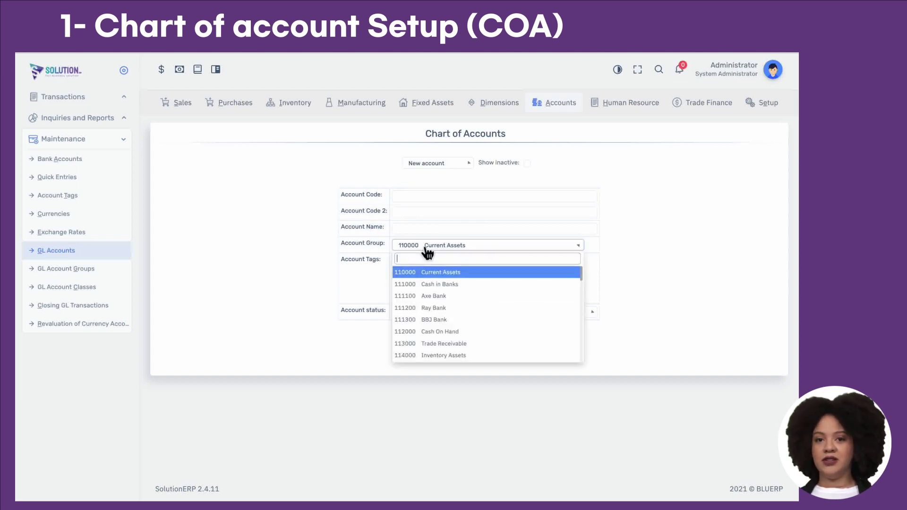
pyautogui.click(383, 252)
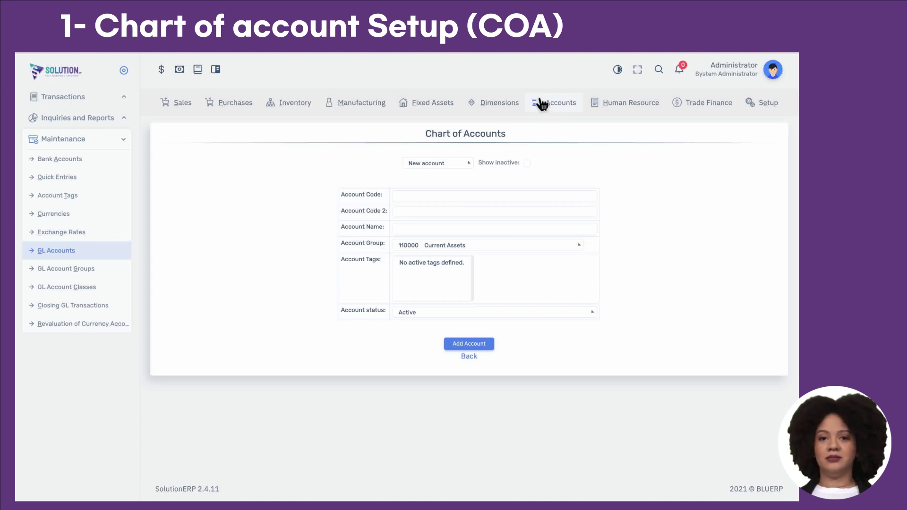
pyautogui.click(544, 104)
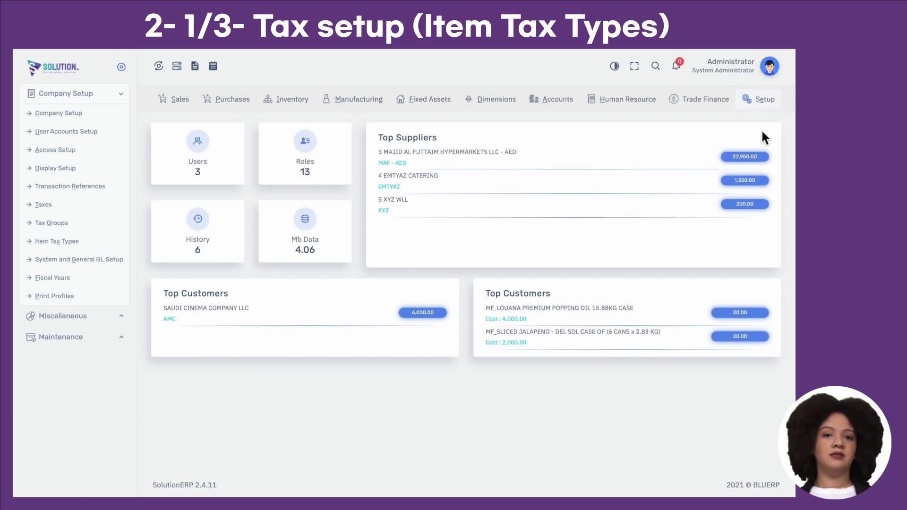
# Open the Taxes setup and examine the sales and purchasing GL account fields for a tax type
pyautogui.click(763, 104)
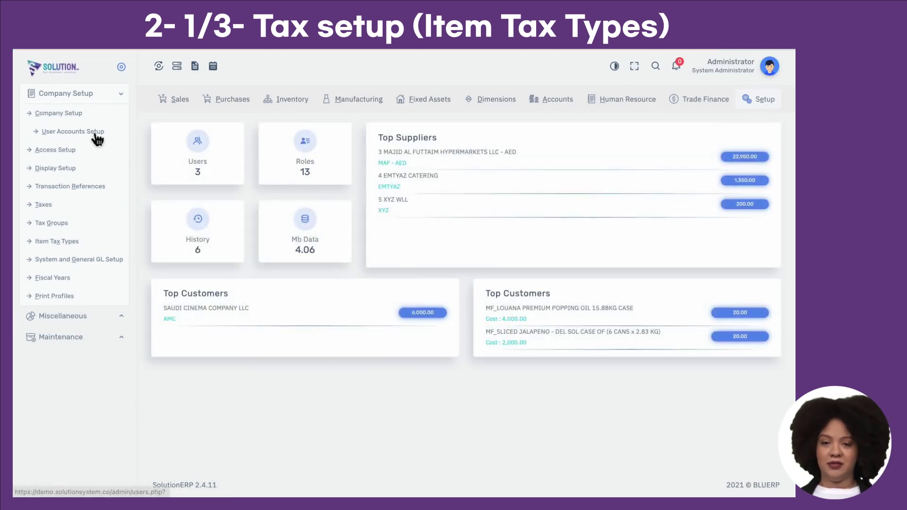
pyautogui.click(59, 204)
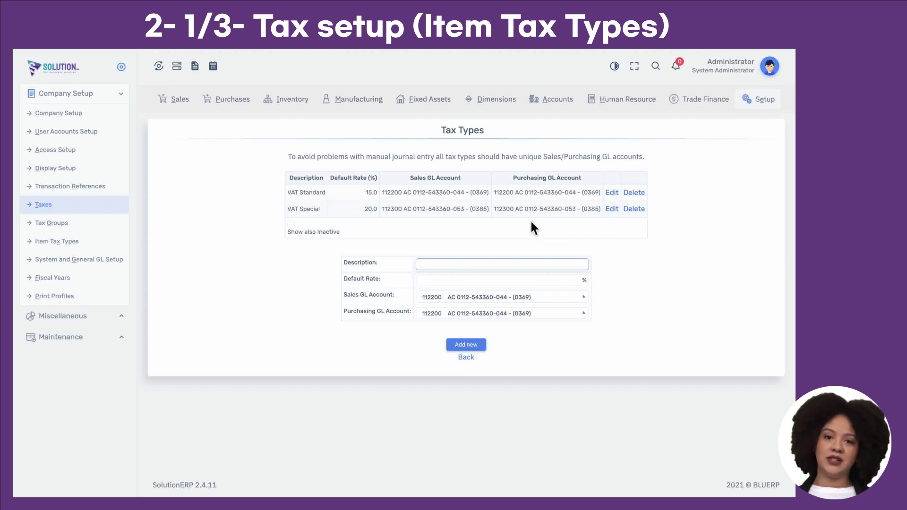
pyautogui.moveTo(394, 295); pyautogui.dragTo(378, 330)
pyautogui.click(379, 330)
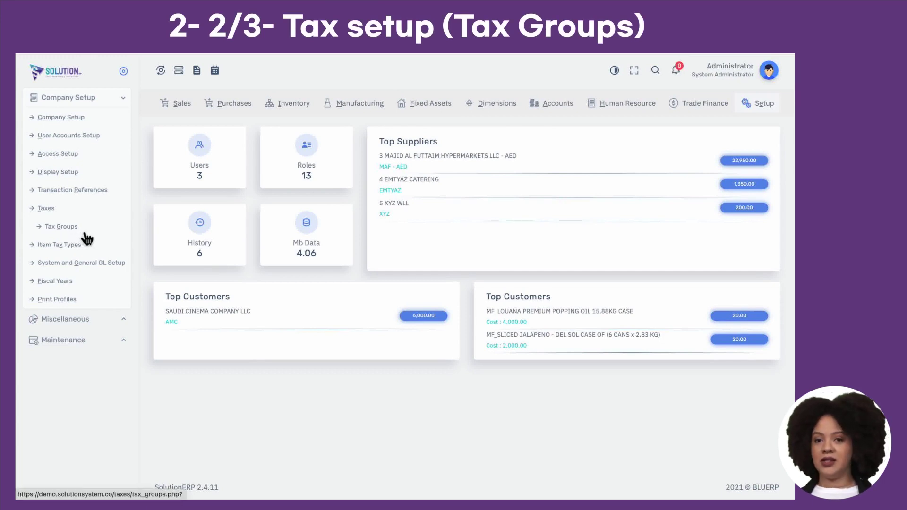
# Open Tax Groups and view the taxes included in the TAX GST and TAX PST groups
pyautogui.click(87, 238)
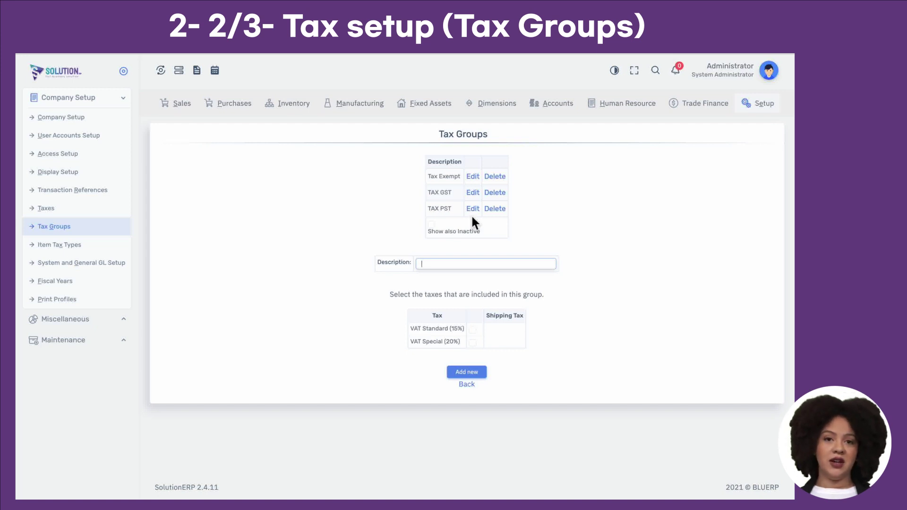
pyautogui.click(474, 193)
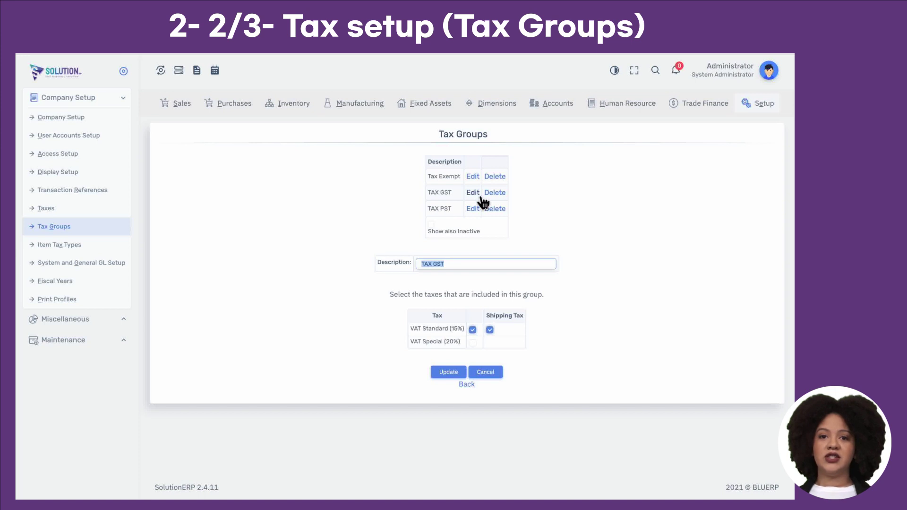
pyautogui.click(476, 209)
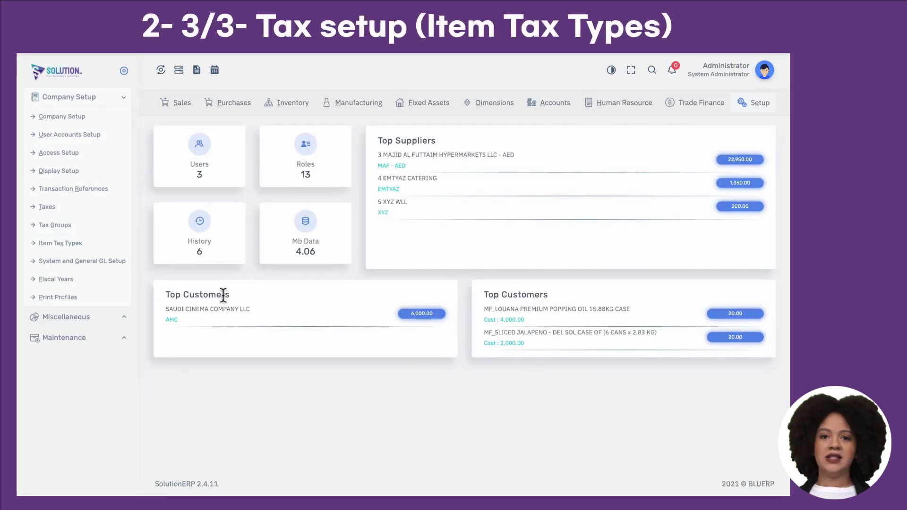
# Open Item Tax Types and inspect the tax exemption settings of the "Clothing sold for school-age children" type
pyautogui.click(90, 247)
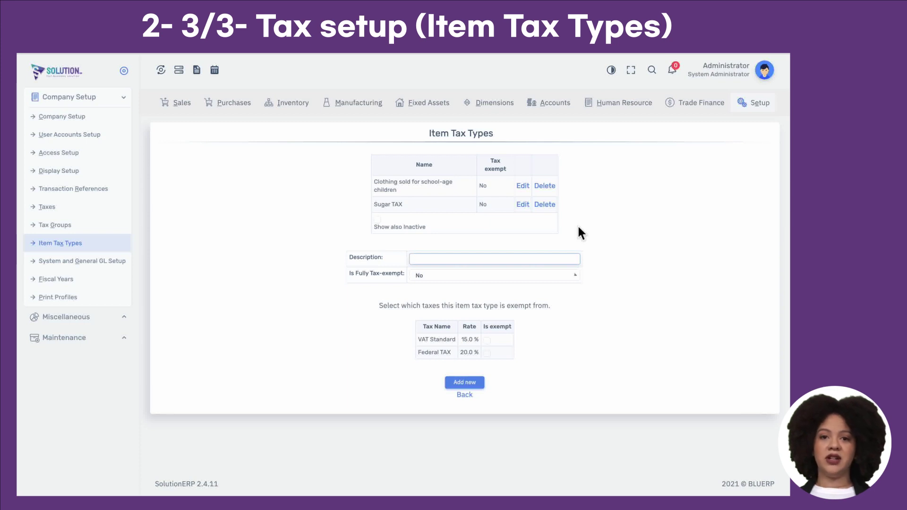
pyautogui.tripleClick(427, 187)
pyautogui.click(445, 191)
pyautogui.click(527, 187)
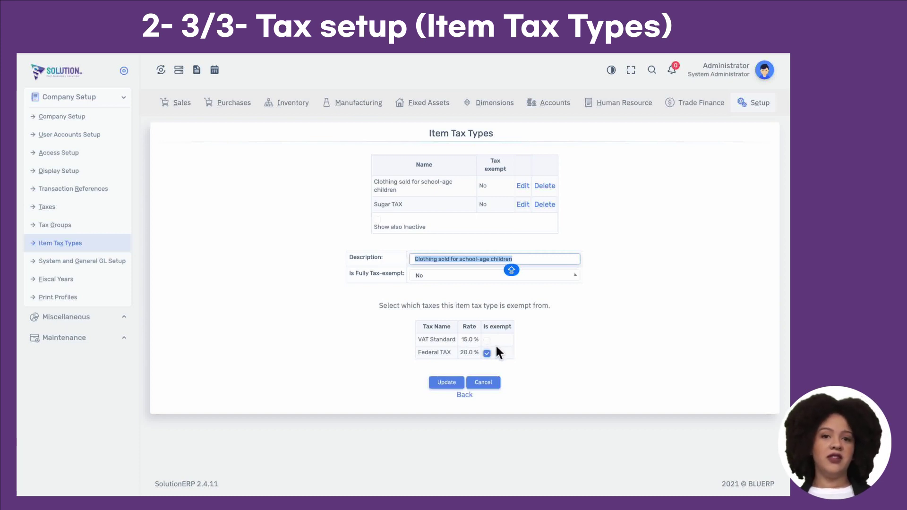
pyautogui.click(484, 276)
pyautogui.click(478, 314)
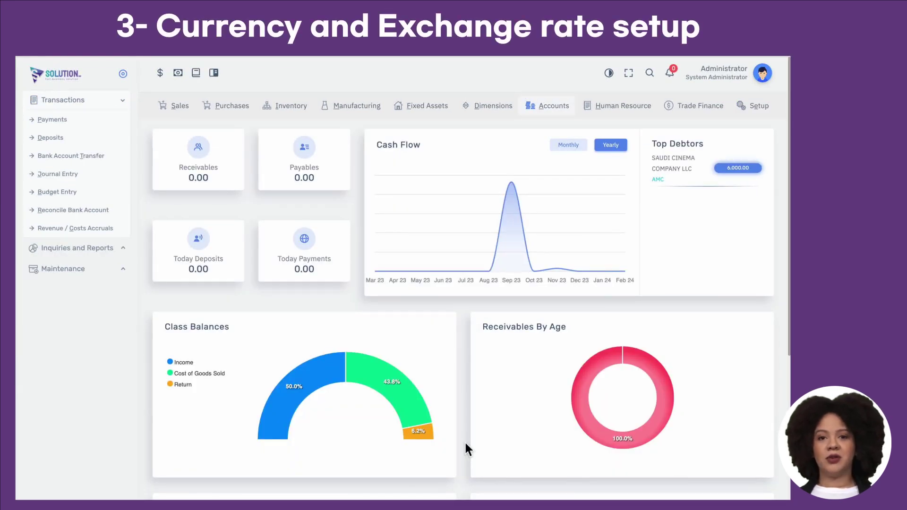
# View the Currencies list in Accounts maintenance, and check the Home Currency choices in Company Setup
pyautogui.click(94, 269)
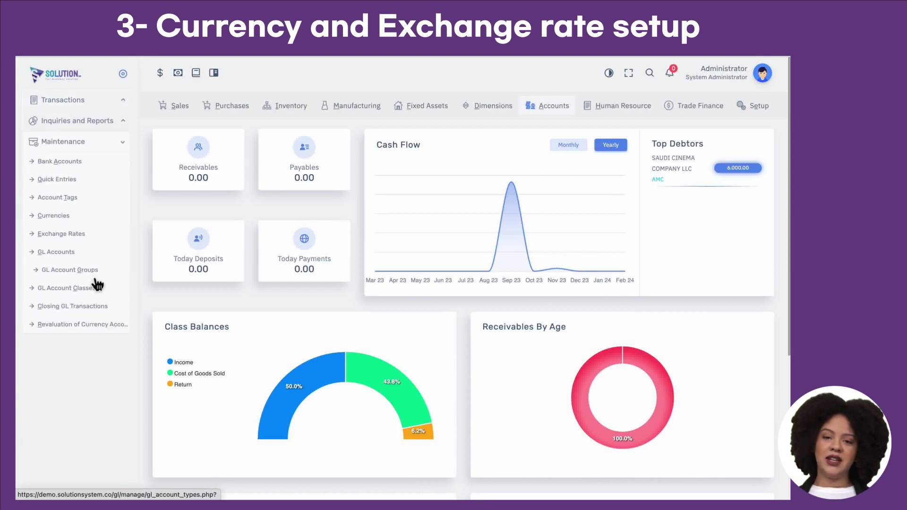
pyautogui.click(54, 216)
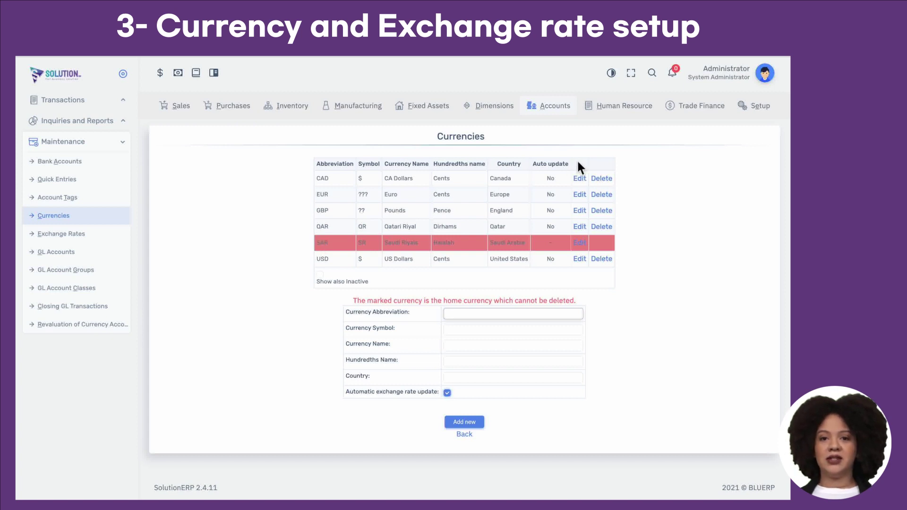
pyautogui.click(754, 114)
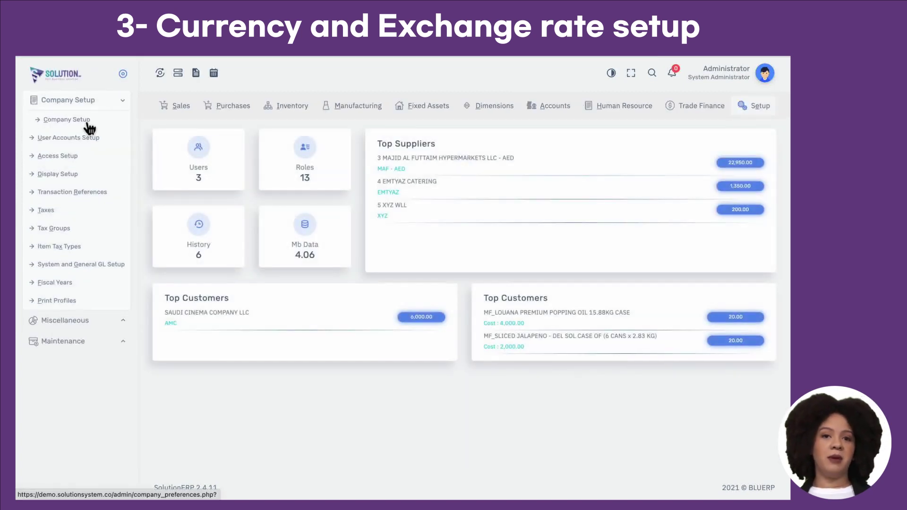
pyautogui.click(78, 119)
pyautogui.scroll(-1, 510, 337)
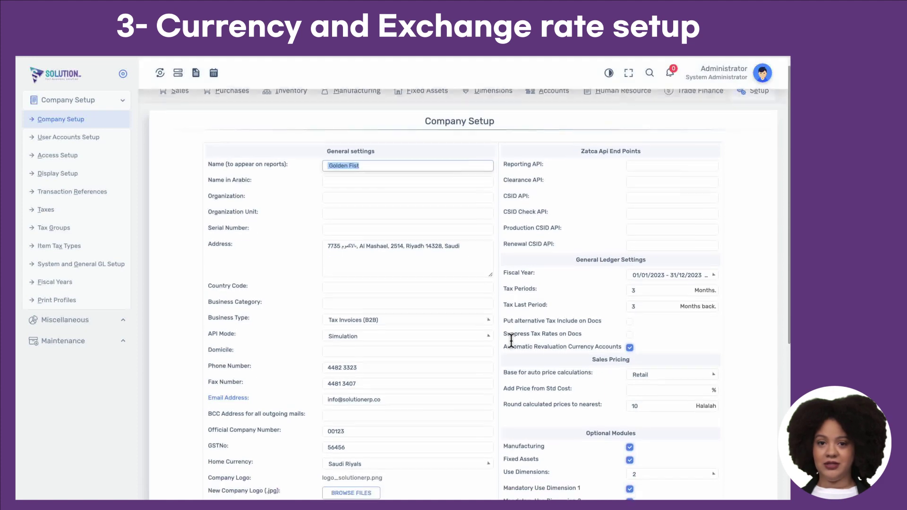
pyautogui.click(458, 422)
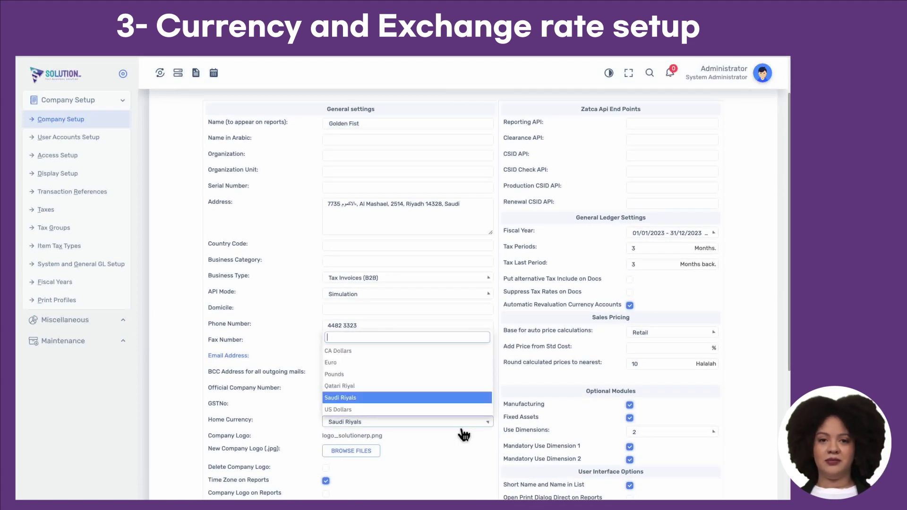
pyautogui.click(458, 423)
pyautogui.scroll(1, 310, 304)
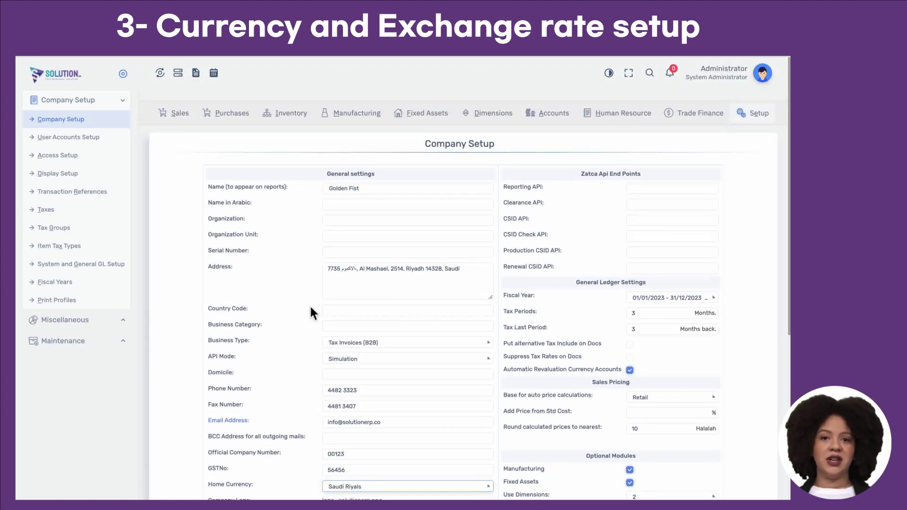
# Open Exchange Rates under Accounts maintenance and review the currency choices and exchange rate entry field for CA Dollars
pyautogui.click(543, 110)
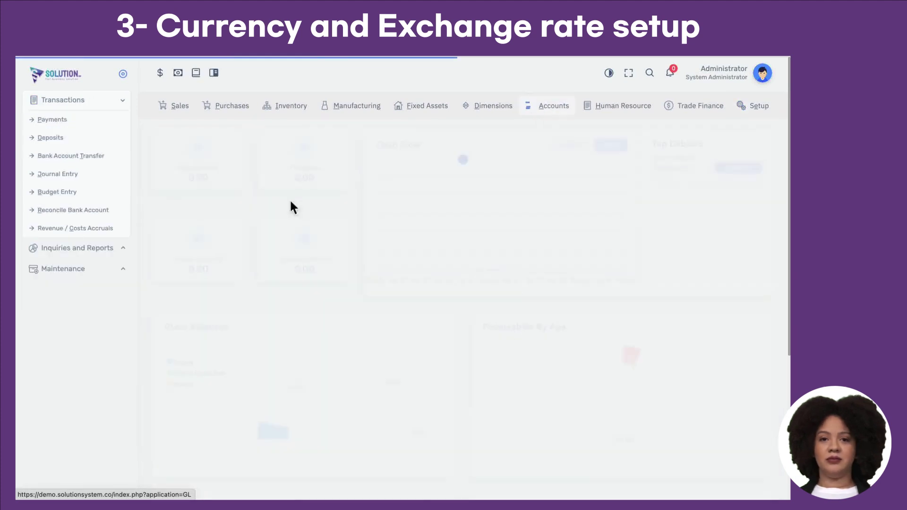
pyautogui.click(123, 269)
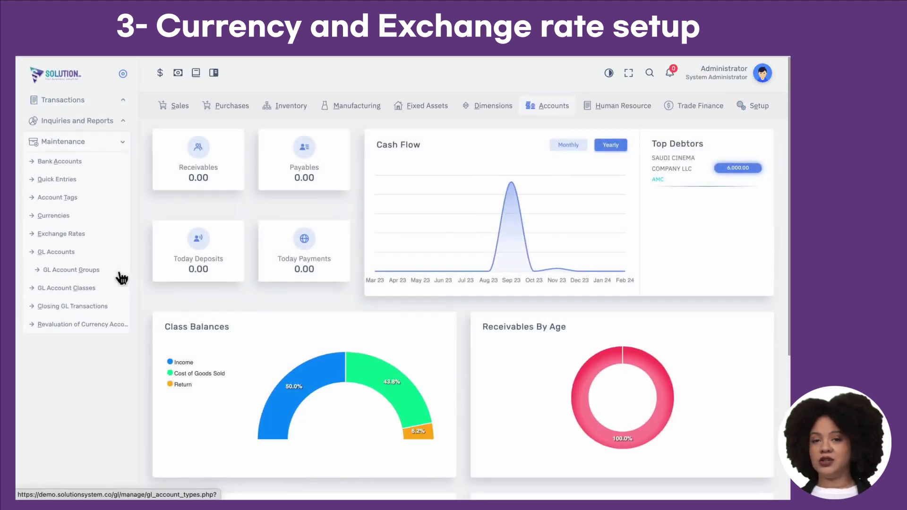
pyautogui.click(98, 236)
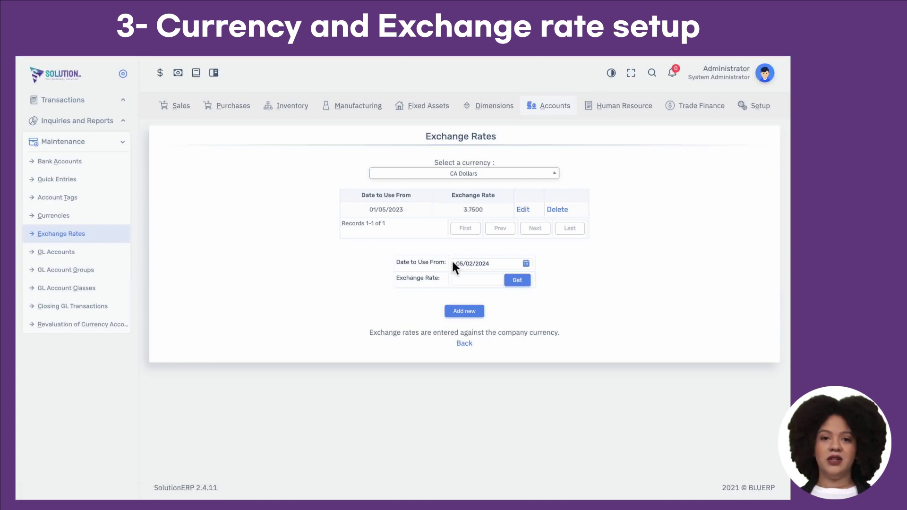
pyautogui.click(525, 173)
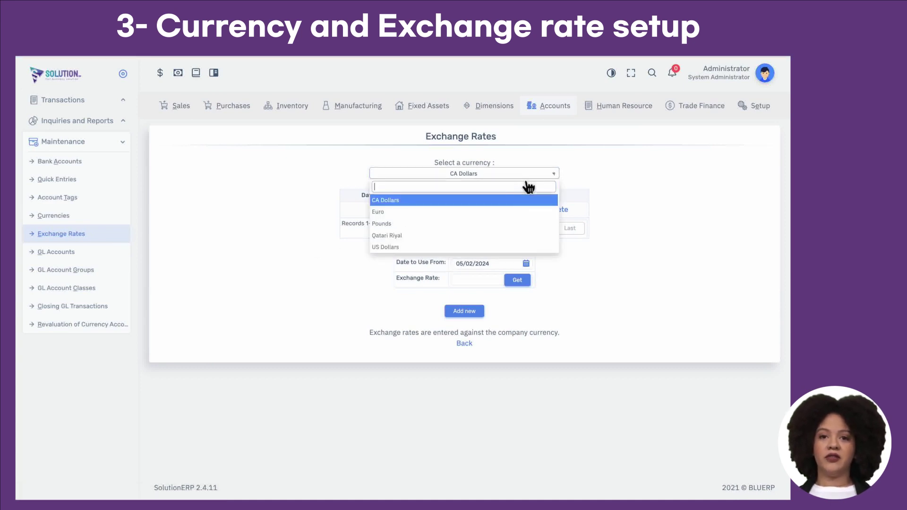
pyautogui.click(514, 206)
pyautogui.click(490, 279)
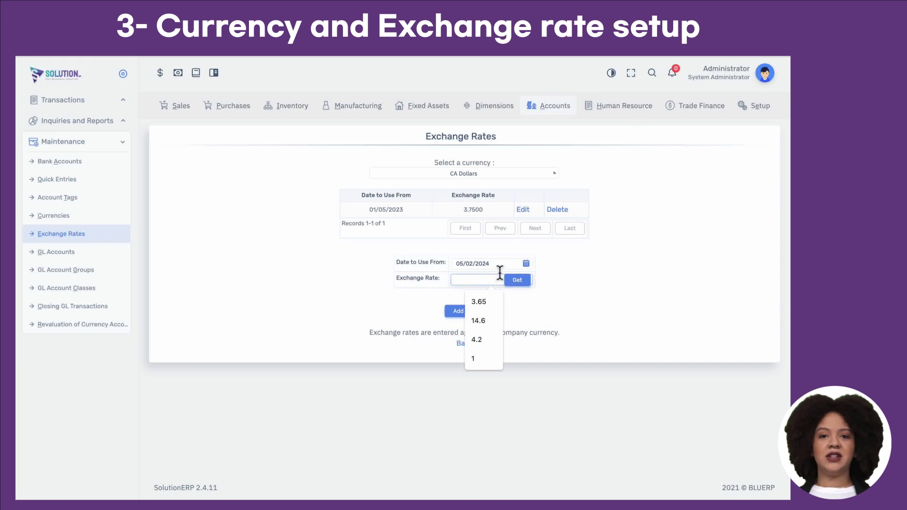
pyautogui.click(532, 269)
pyautogui.click(547, 263)
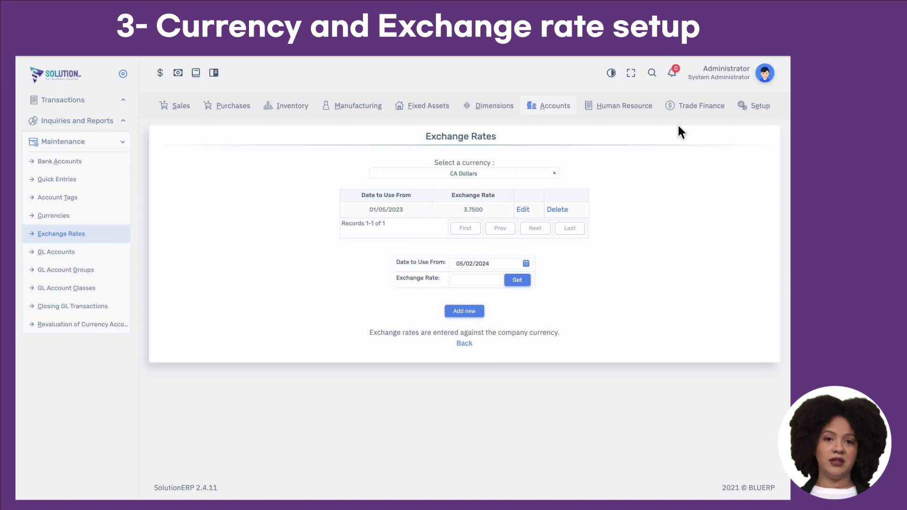
# Open the account's display preferences and examine the decimal places setting for exchange rates
pyautogui.click(730, 84)
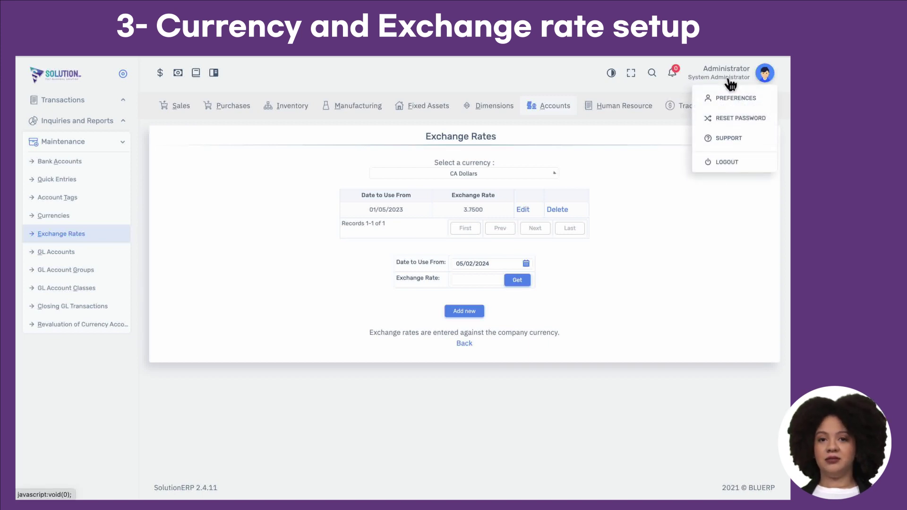
pyautogui.click(732, 102)
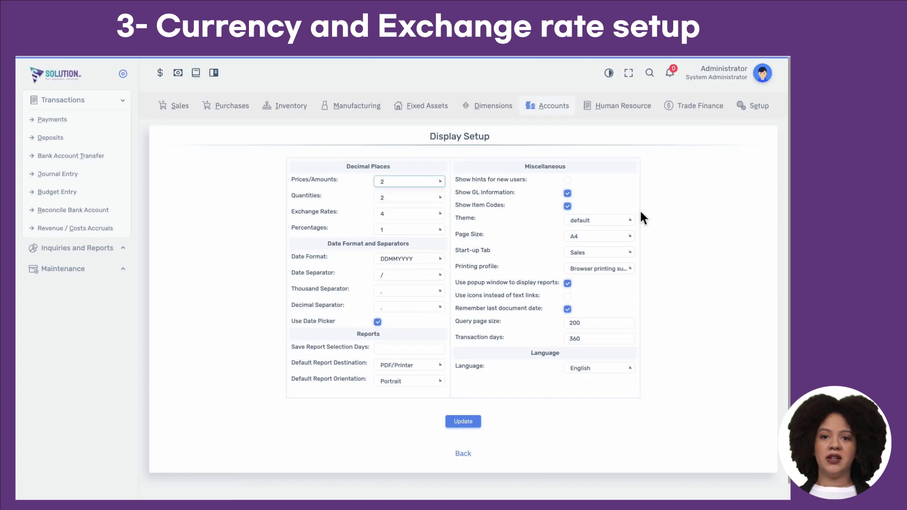
pyautogui.click(430, 215)
pyautogui.scroll(-1, 434, 313)
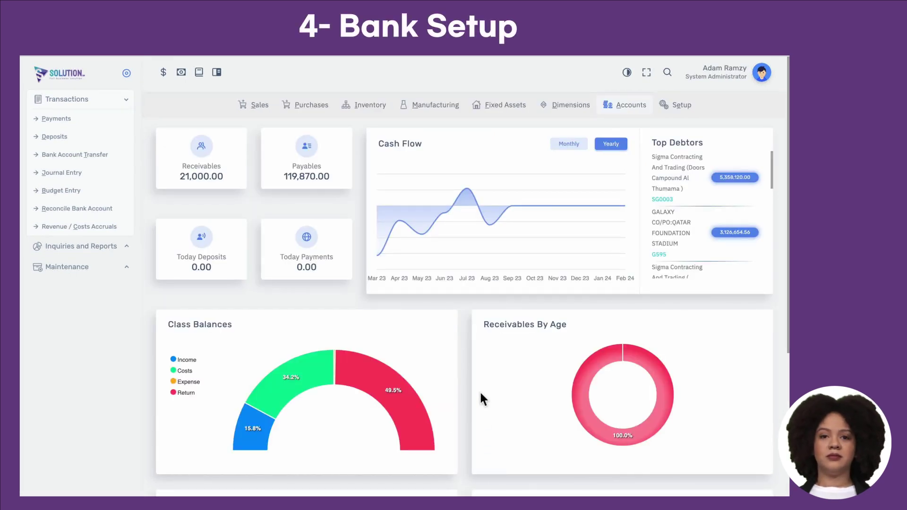
# Open Bank Accounts under Accounts maintenance and review the account type choices and the bank account name field for a new account
pyautogui.click(123, 267)
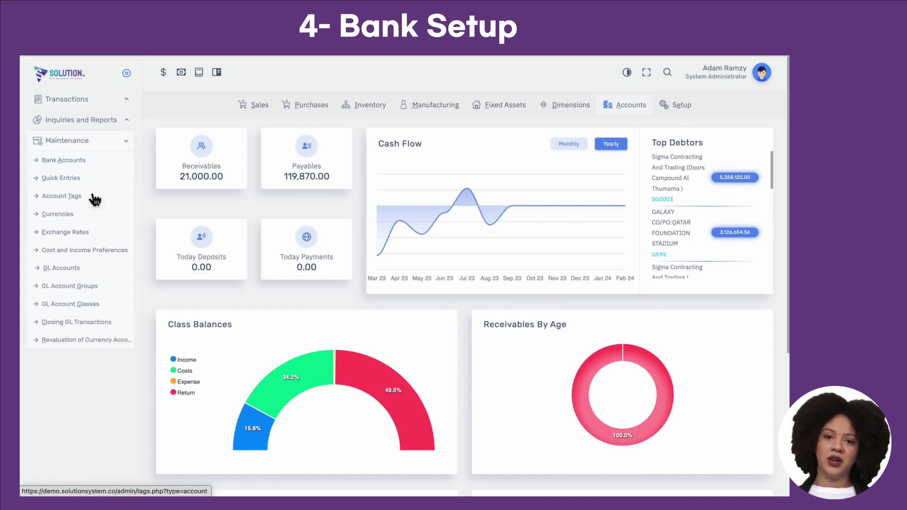
pyautogui.click(80, 163)
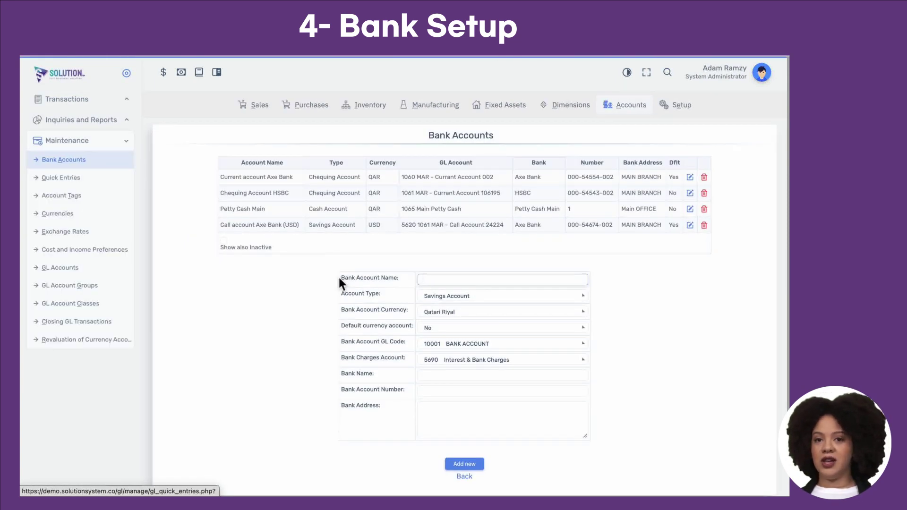
pyautogui.click(448, 297)
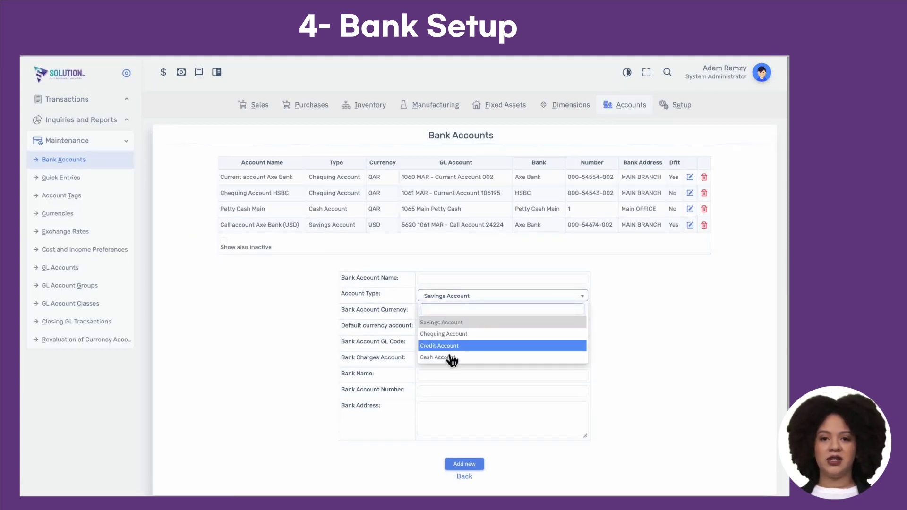
pyautogui.click(460, 303)
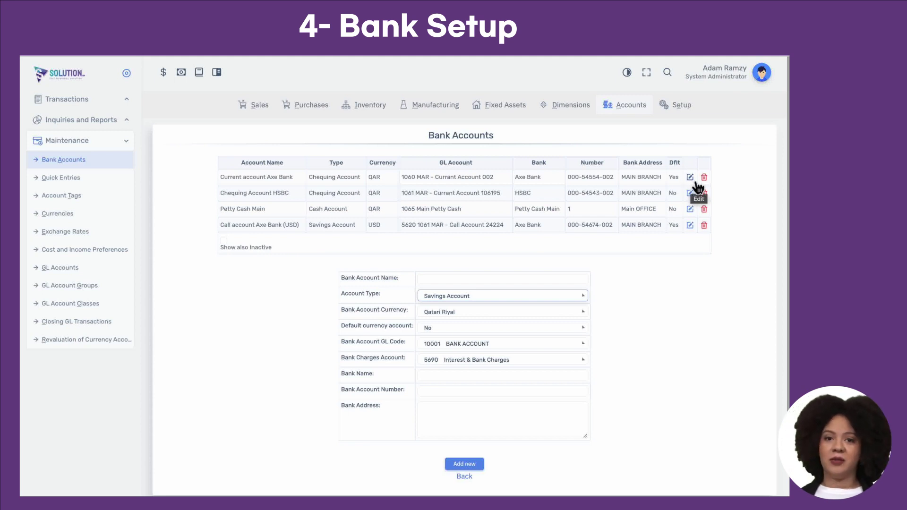
pyautogui.click(481, 279)
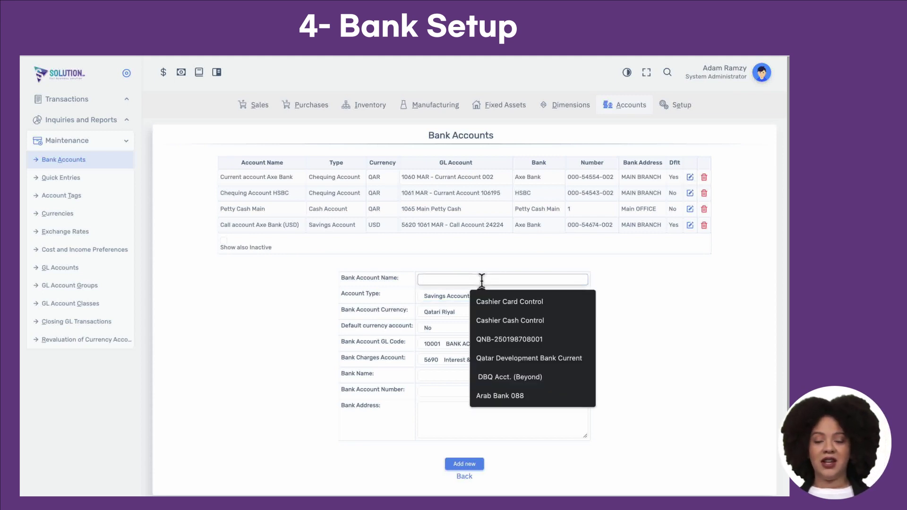
pyautogui.click(465, 262)
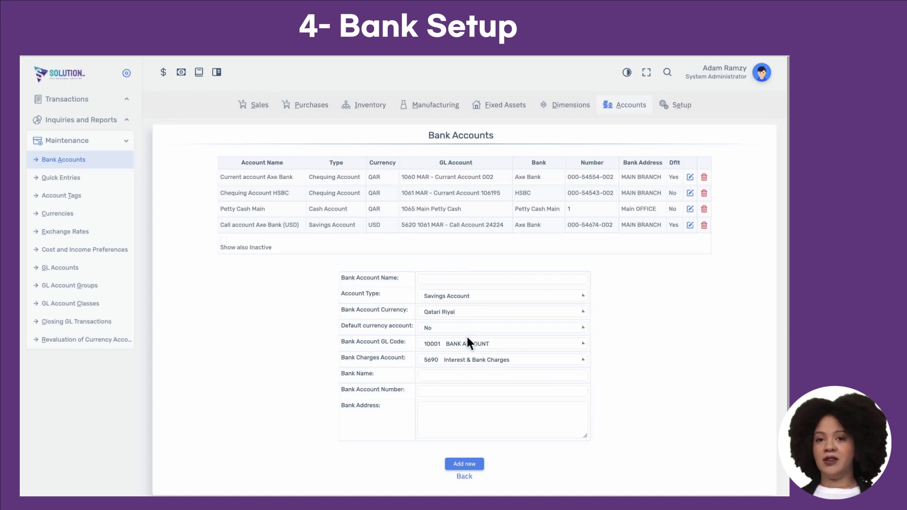
# Examine the new bank account's GL code, bank charges account and default currency account options
pyautogui.click(452, 345)
pyautogui.click(454, 349)
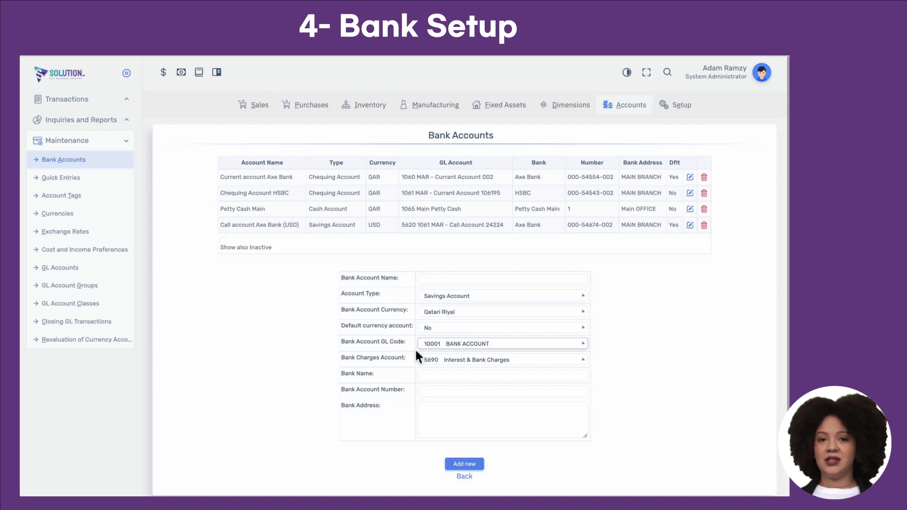
pyautogui.moveTo(341, 358); pyautogui.dragTo(405, 359)
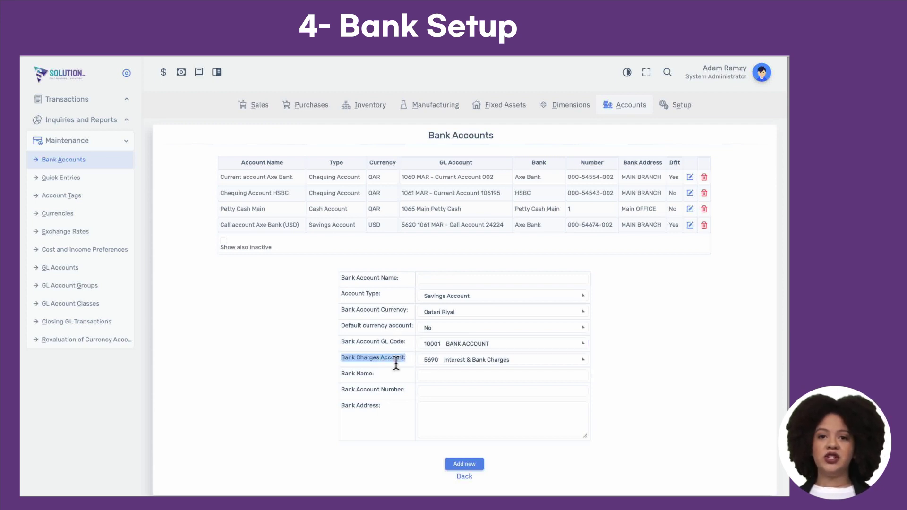
pyautogui.click(432, 364)
pyautogui.click(432, 365)
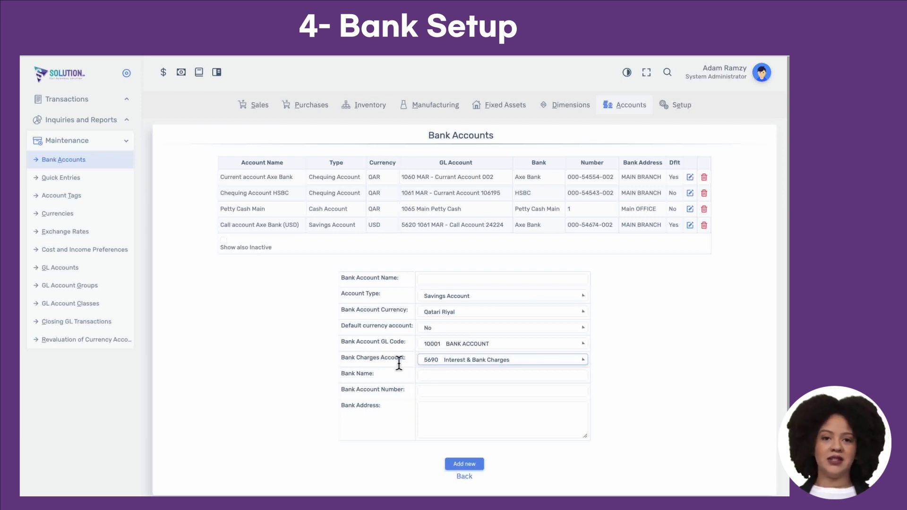
pyautogui.tripleClick(406, 327)
pyautogui.click(434, 329)
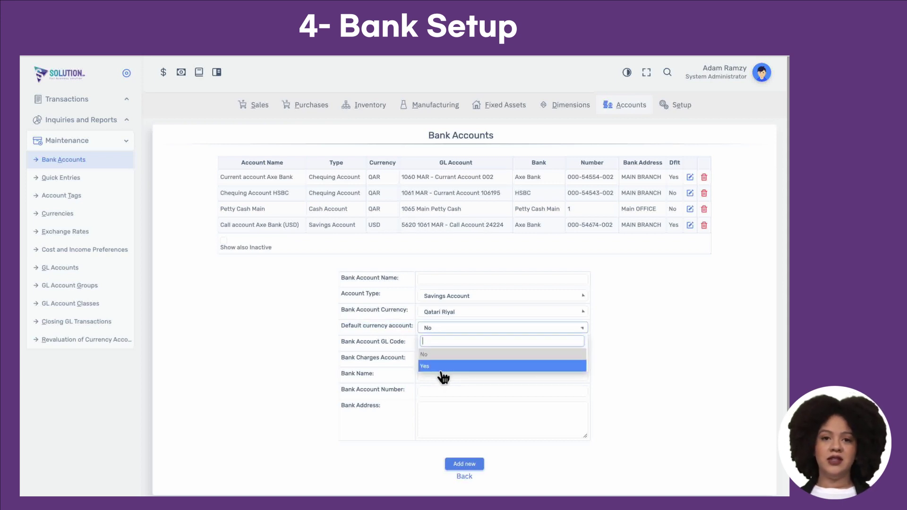
pyautogui.click(457, 332)
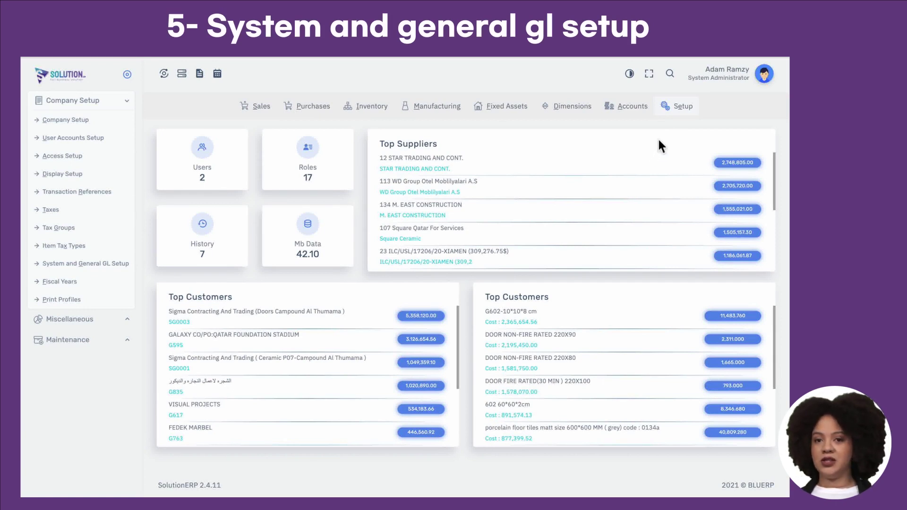
# Open System and General GL Setup and review the General GL section, including the Exchange Variances Account choices
pyautogui.click(678, 112)
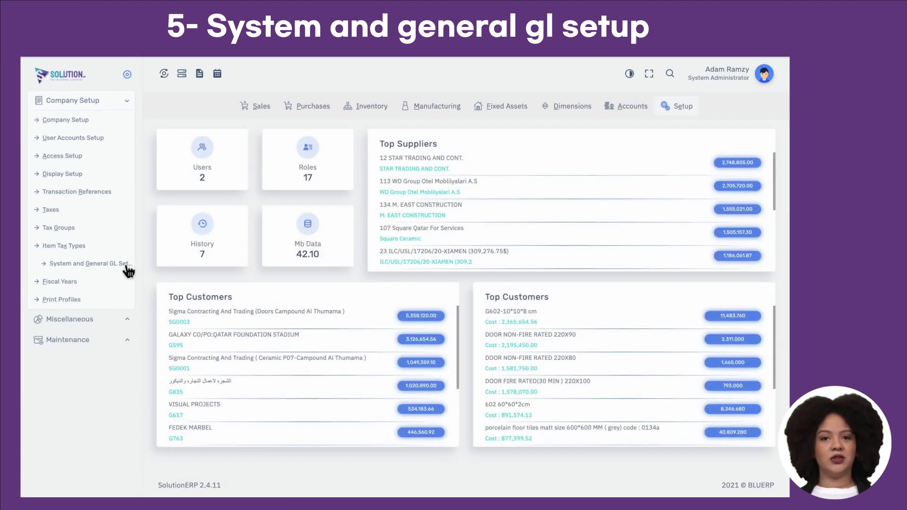
pyautogui.click(126, 266)
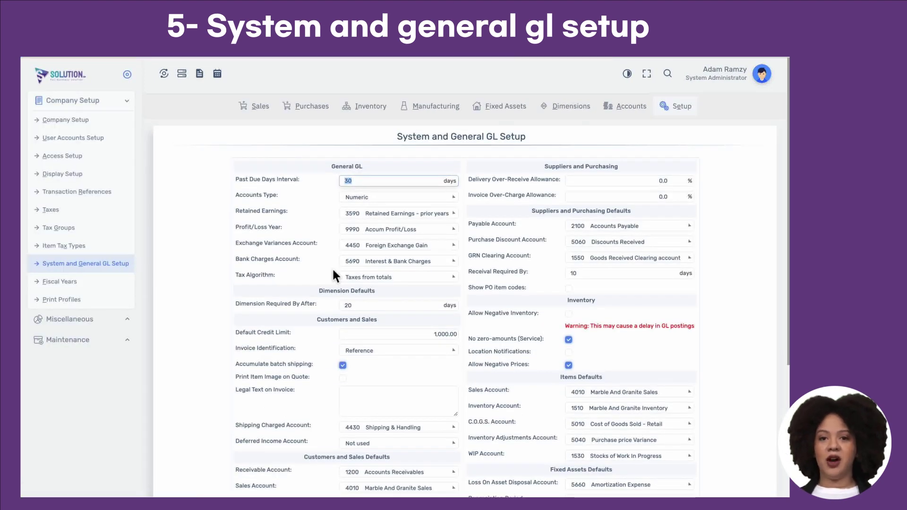
pyautogui.scroll(-3, 333, 270)
pyautogui.scroll(3, 333, 267)
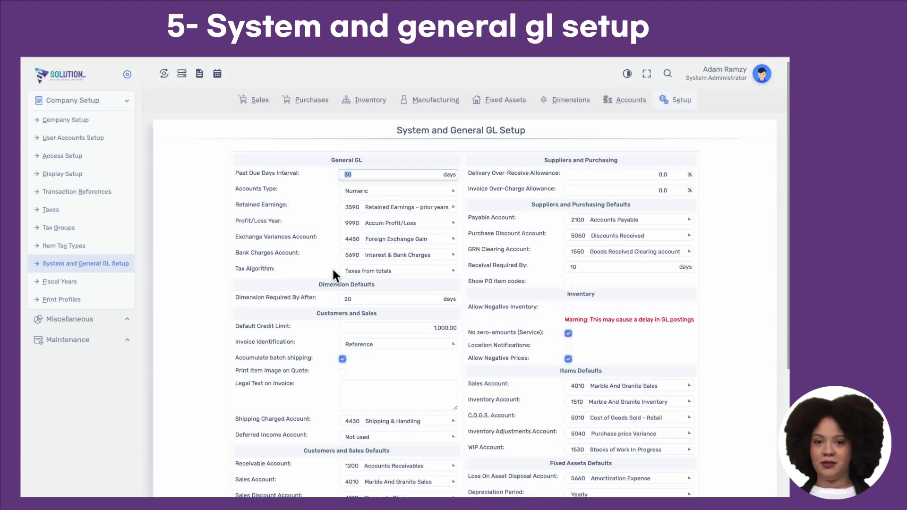
pyautogui.scroll(-1, 333, 267)
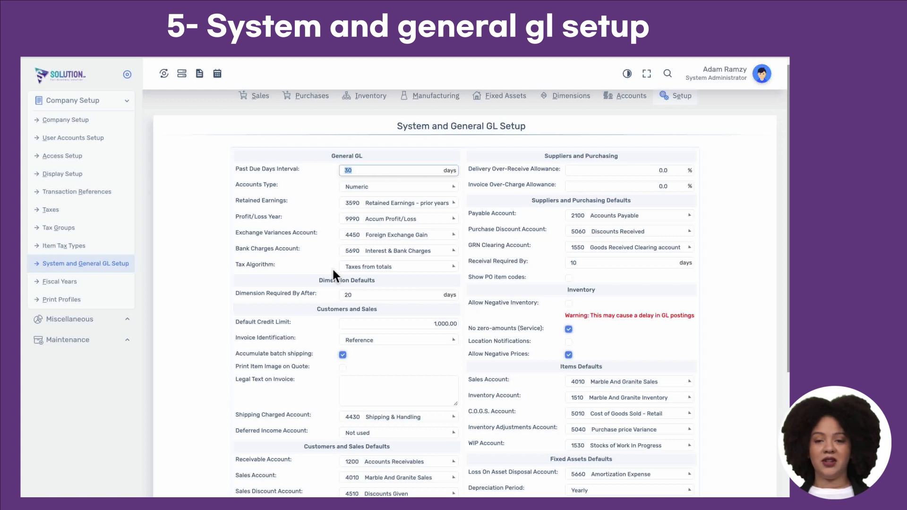
pyautogui.moveTo(331, 156); pyautogui.dragTo(363, 158)
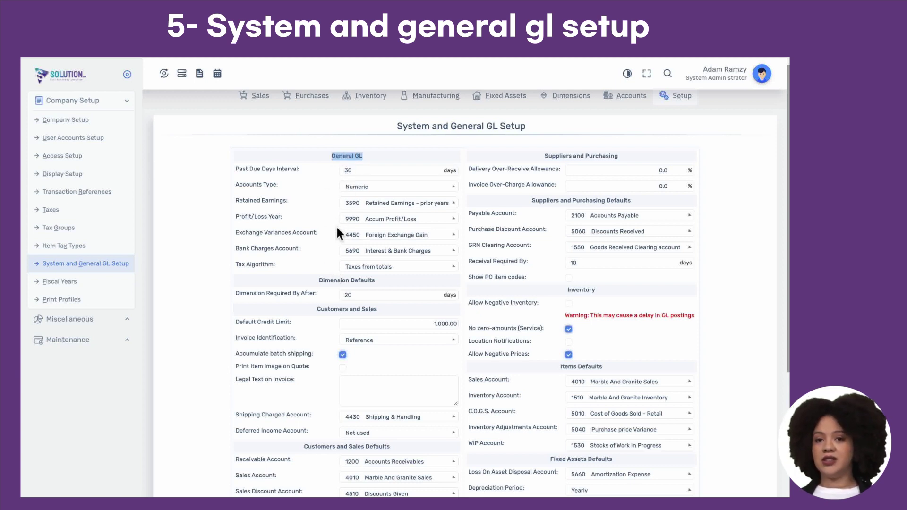
pyautogui.click(362, 238)
pyautogui.click(361, 240)
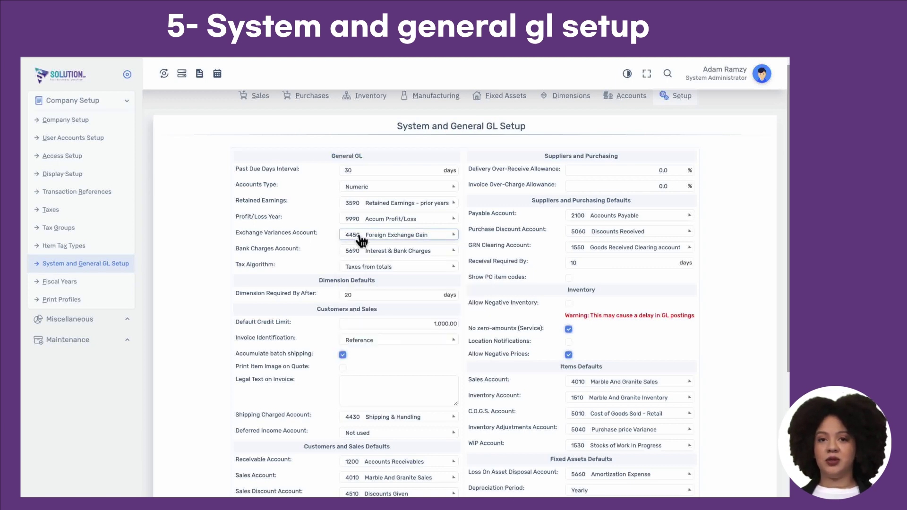
# Review the Customers and Sales section with its Deferred Income Account choices, and the Inventory section of the GL setup
pyautogui.scroll(-1, 361, 241)
pyautogui.tripleClick(346, 259)
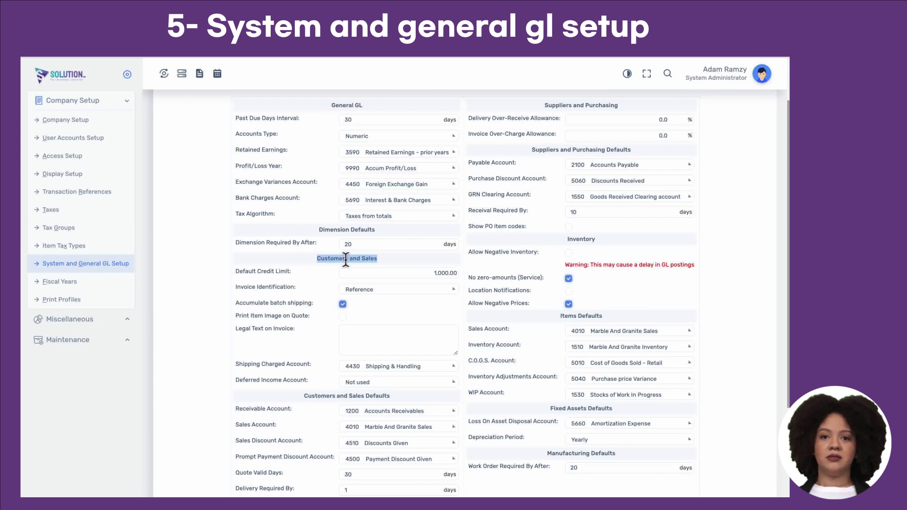
pyautogui.doubleClick(294, 380)
pyautogui.click(353, 385)
pyautogui.click(354, 385)
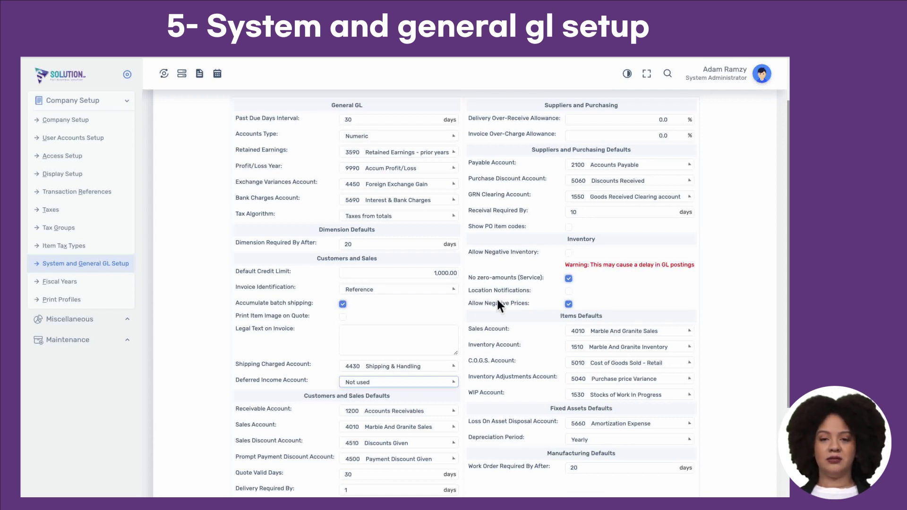
pyautogui.doubleClick(579, 239)
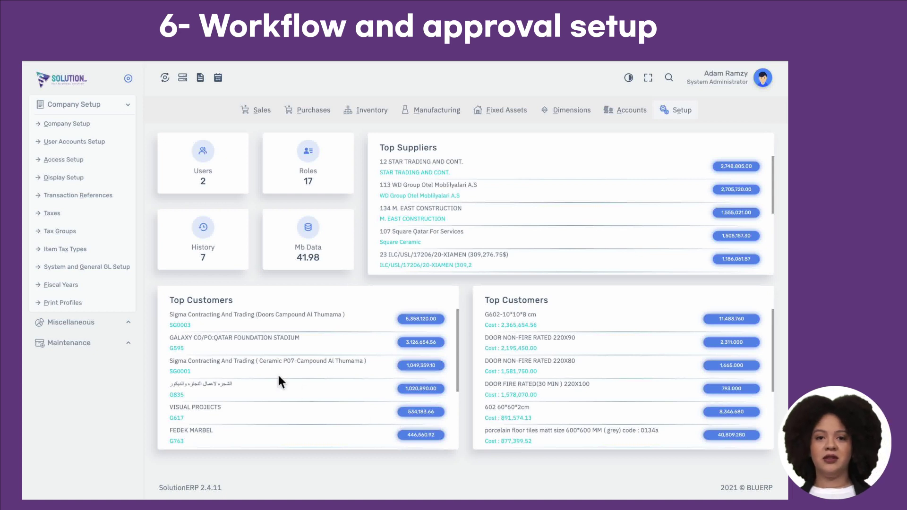
# Open the Approval Setup rules and set the number of approval levels for Sales Invoice to 2
pyautogui.click(129, 322)
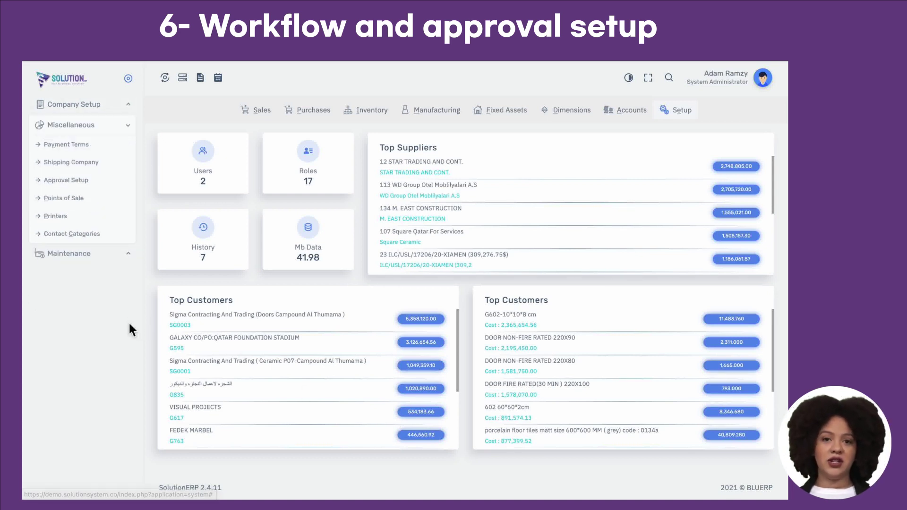
pyautogui.click(104, 187)
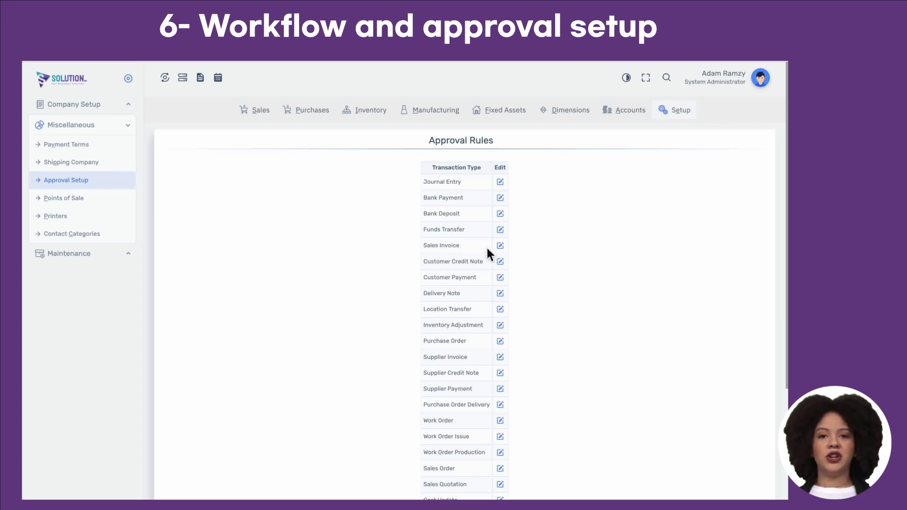
pyautogui.click(500, 246)
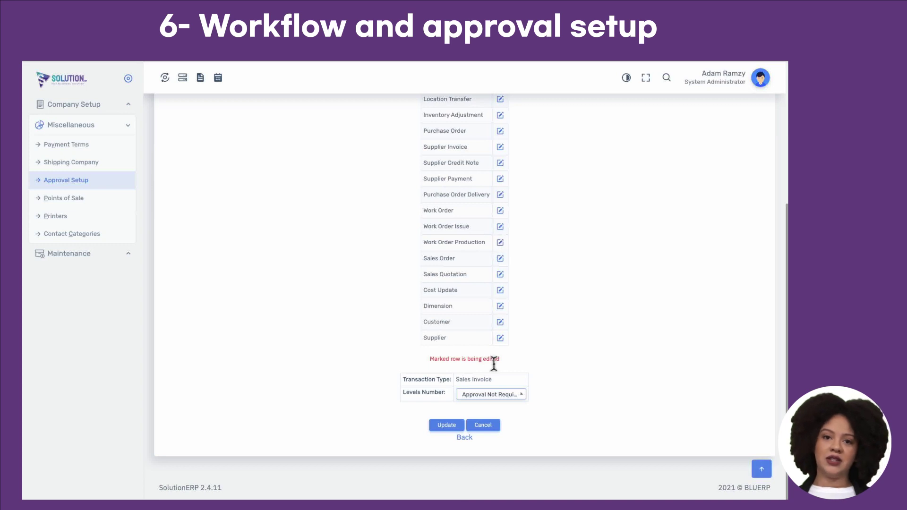
pyautogui.click(495, 395)
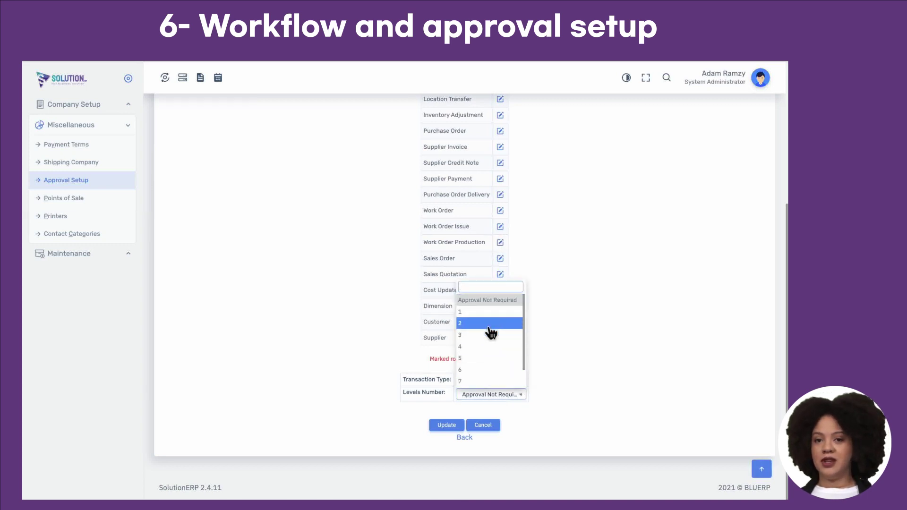
pyautogui.click(489, 325)
# Assign AR Officer as the Level 1 approver and Factory Accountant as the Level 2 approver for Sales Invoice
pyautogui.click(489, 410)
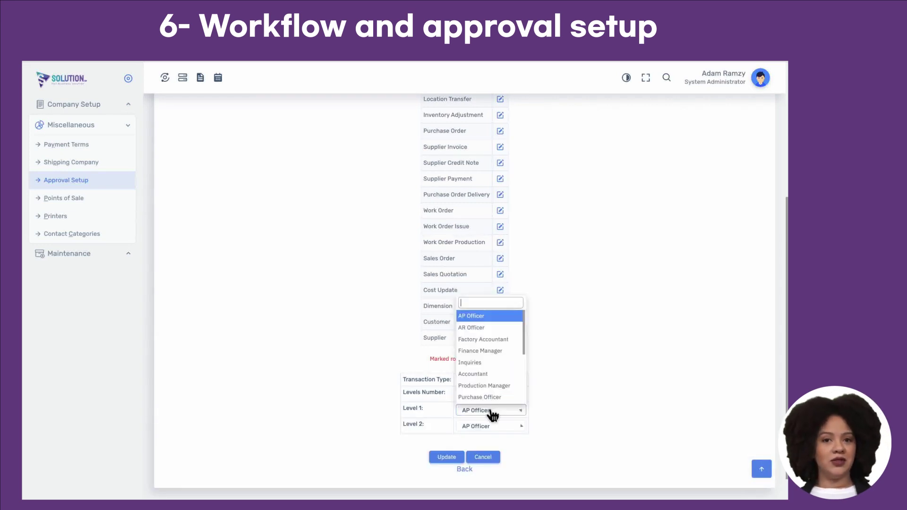
pyautogui.click(491, 328)
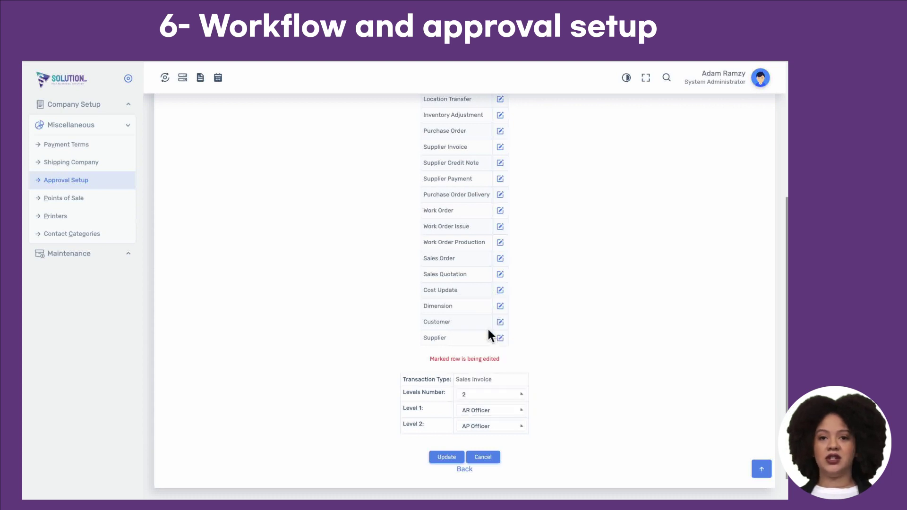
pyautogui.click(486, 421)
pyautogui.click(494, 358)
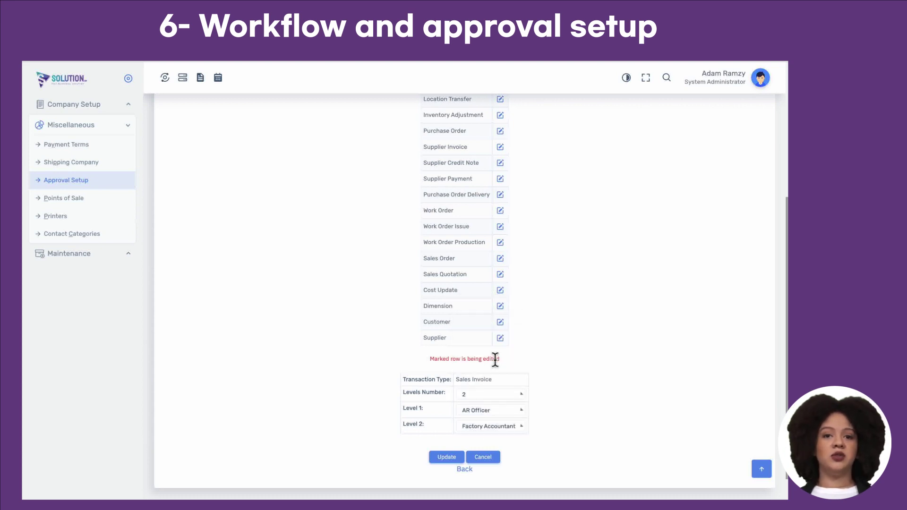